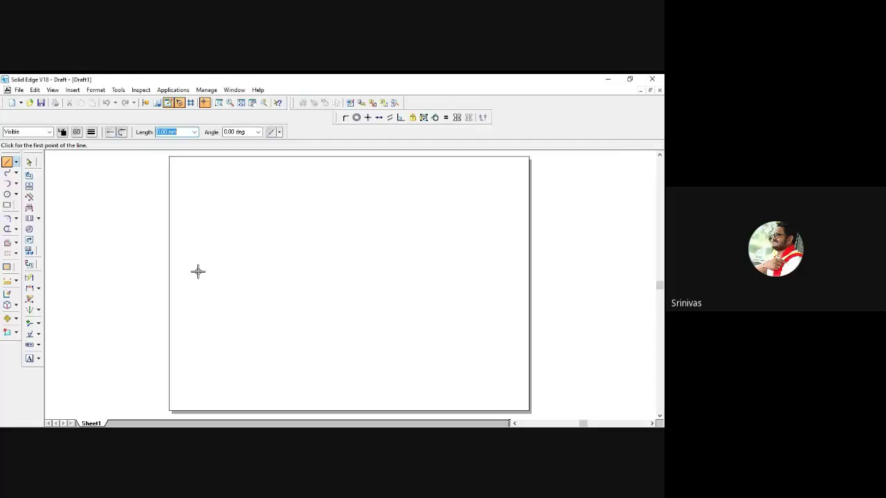
Draw a horizontal reference line across the middle of the sheet, starting near its left border.
left_click(198, 271)
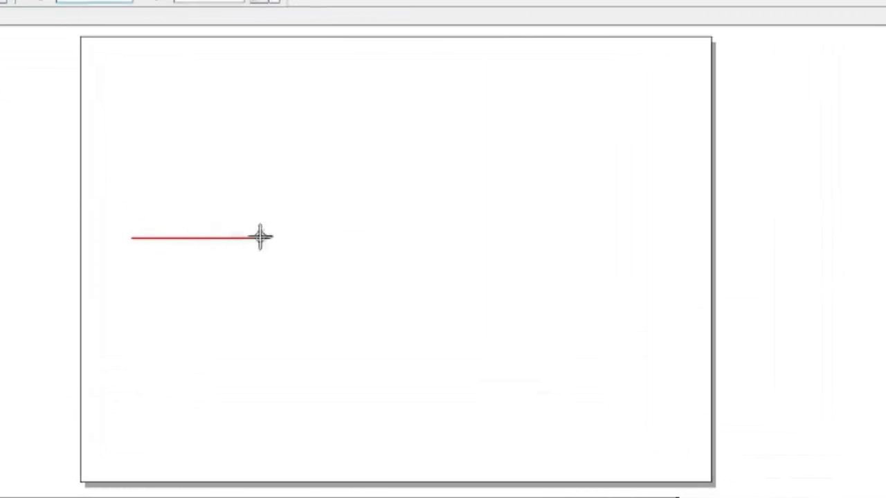
left_click(520, 237)
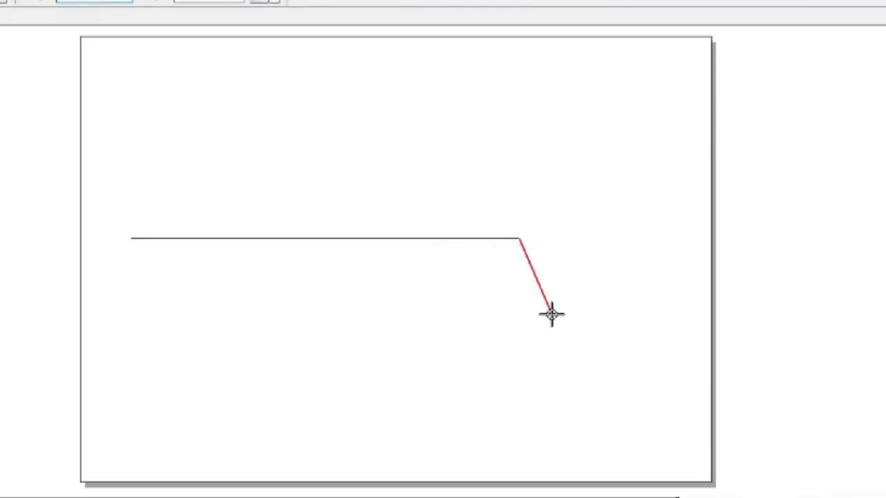
key("Return")
key("space")
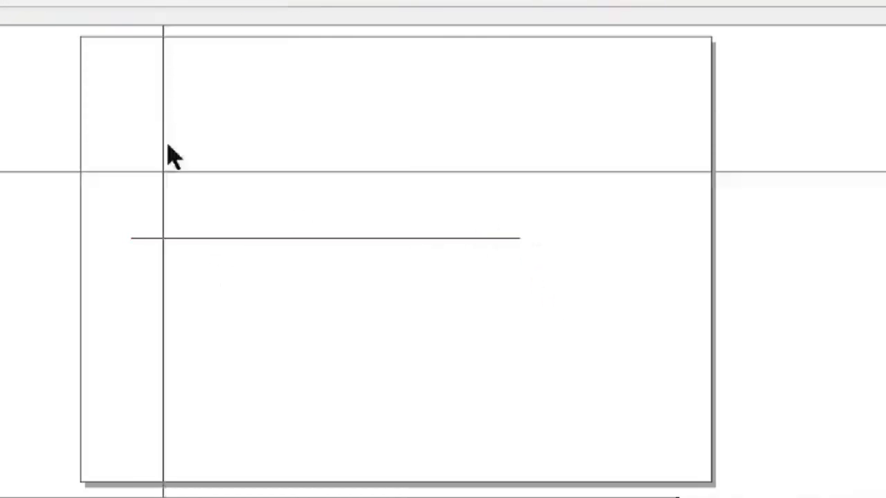
left_click_drag(112, 131, 565, 326)
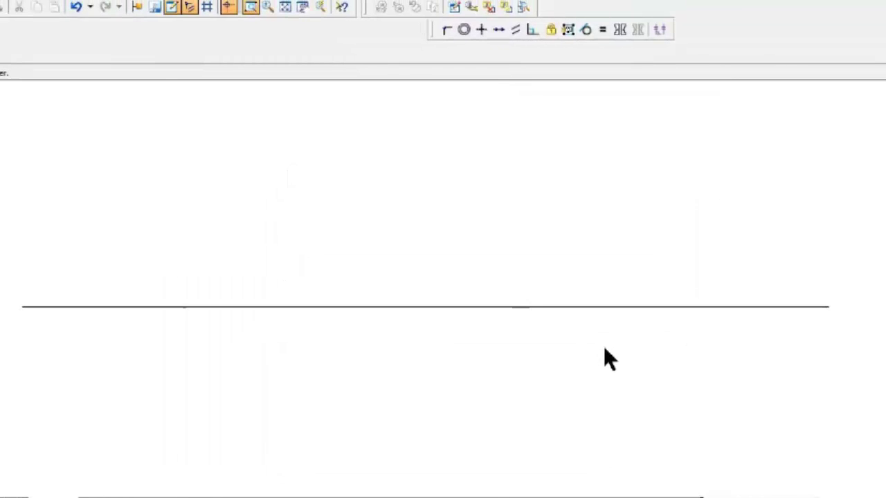
Add the text labels X and Y in 10 mm text below the left and right ends of the reference line.
key("l")
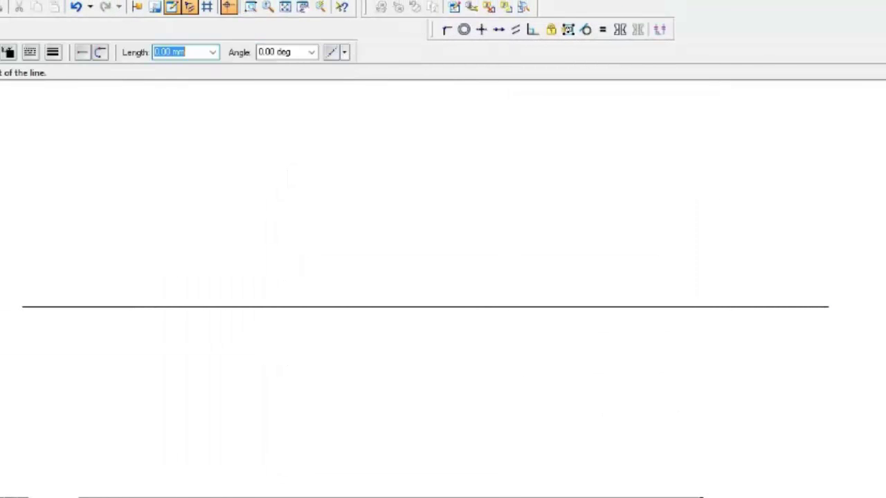
key("space")
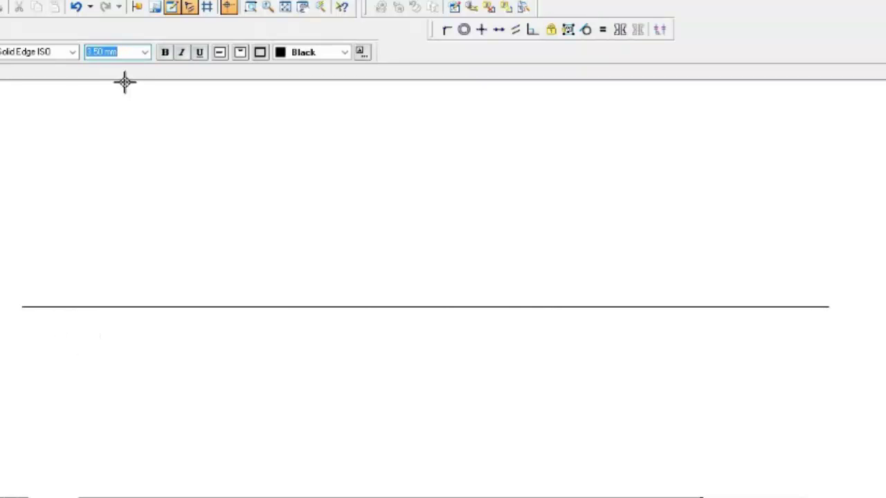
type("1")
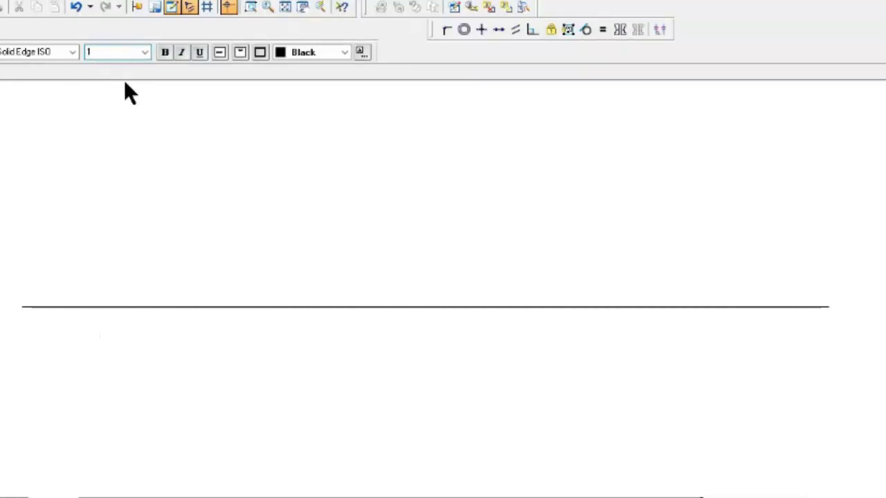
type("0")
key("Tab")
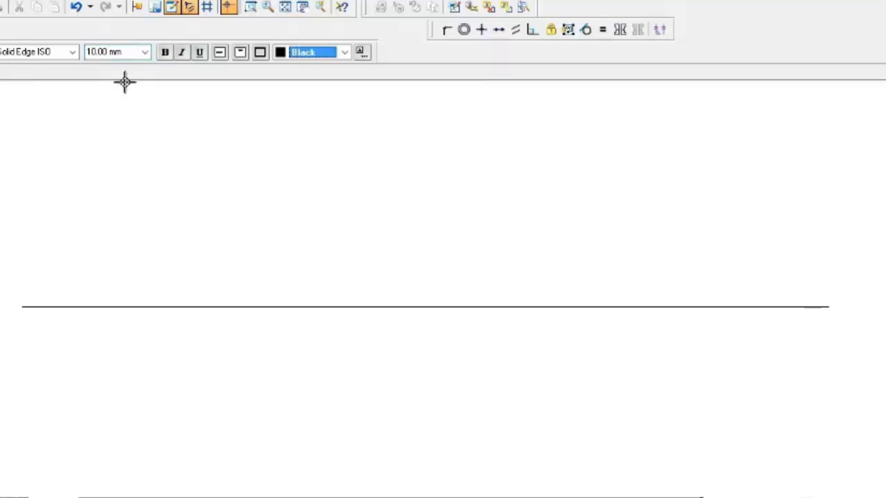
left_click(17, 323)
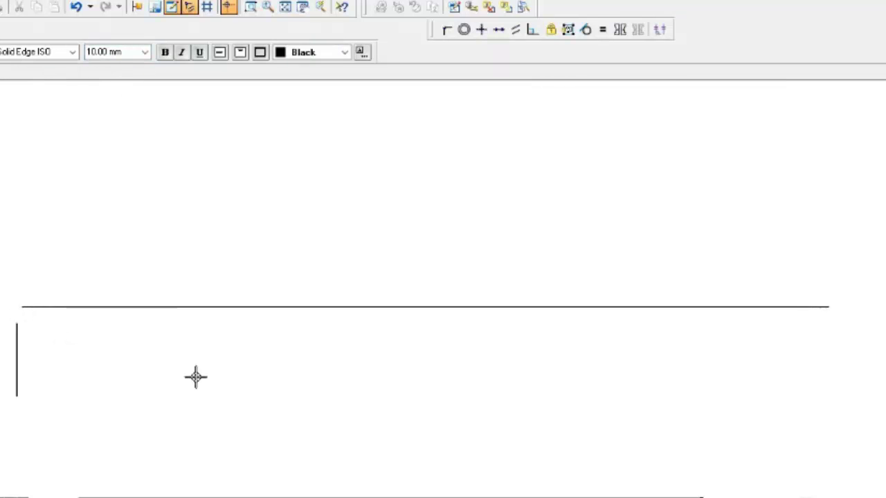
type("X")
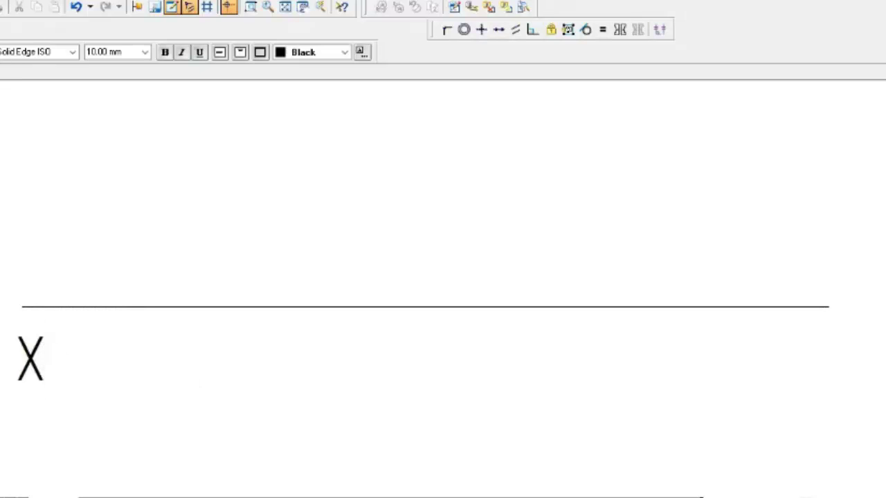
left_click(851, 312)
type("Y")
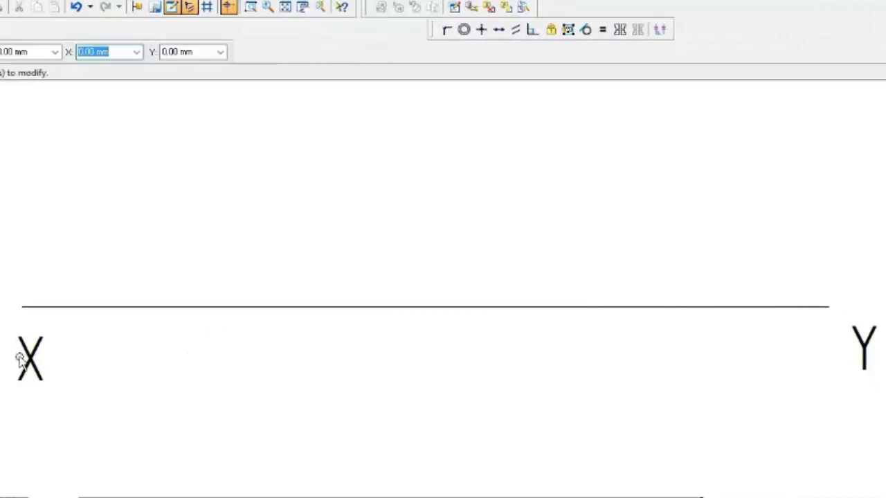
Move the X and Y labels so they sit level with the two ends of the reference line.
left_click(44, 401)
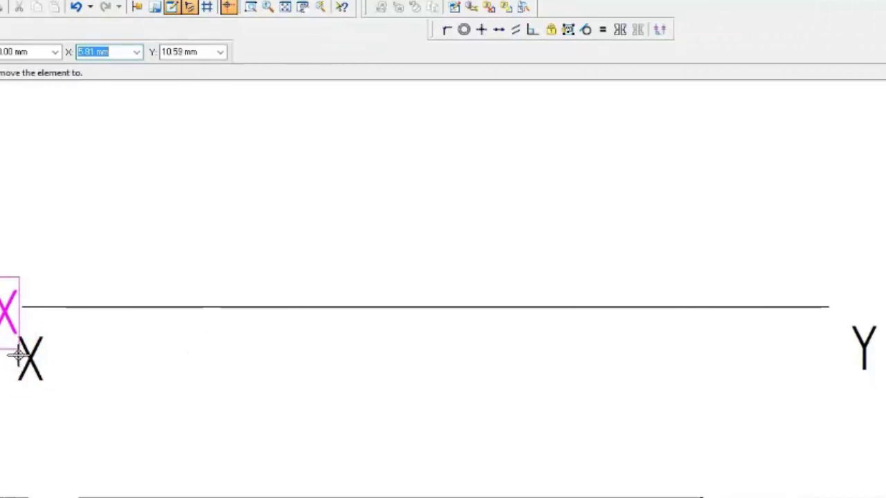
left_click(14, 356)
left_click(863, 360)
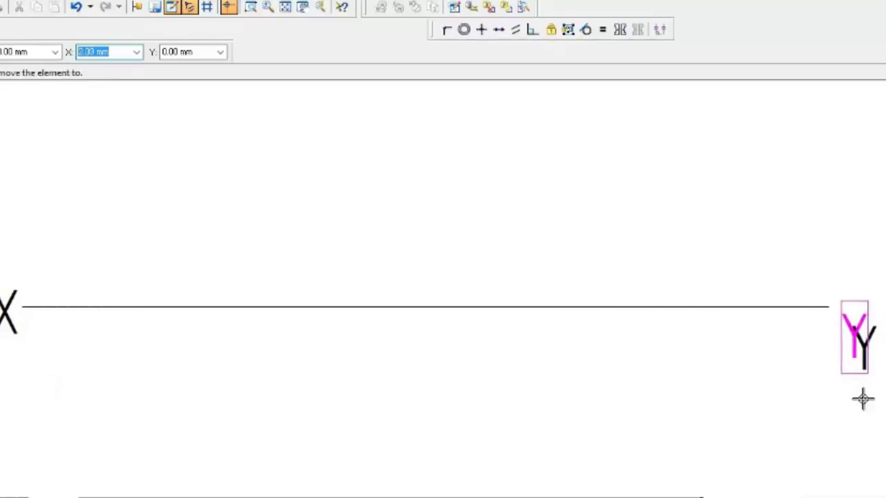
left_click(854, 321)
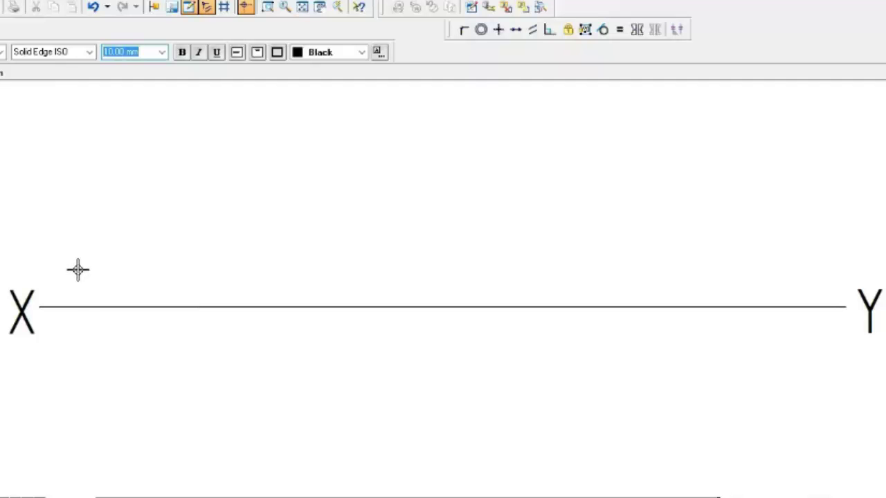
Add the label VP near the X end and move it to sit just above the reference line.
left_click(76, 270)
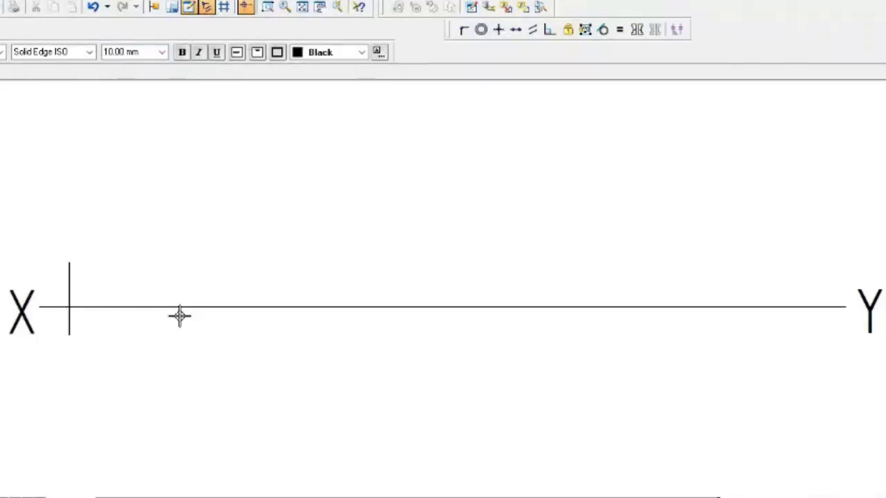
type("VP")
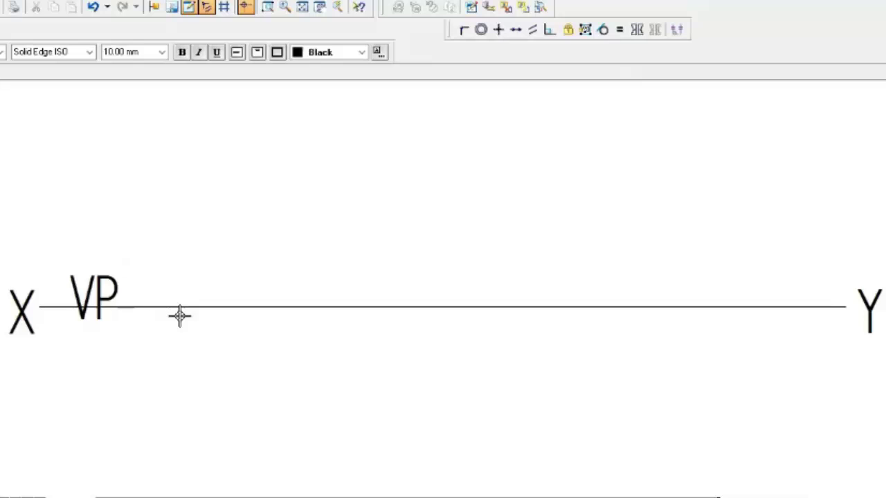
left_click(75, 292)
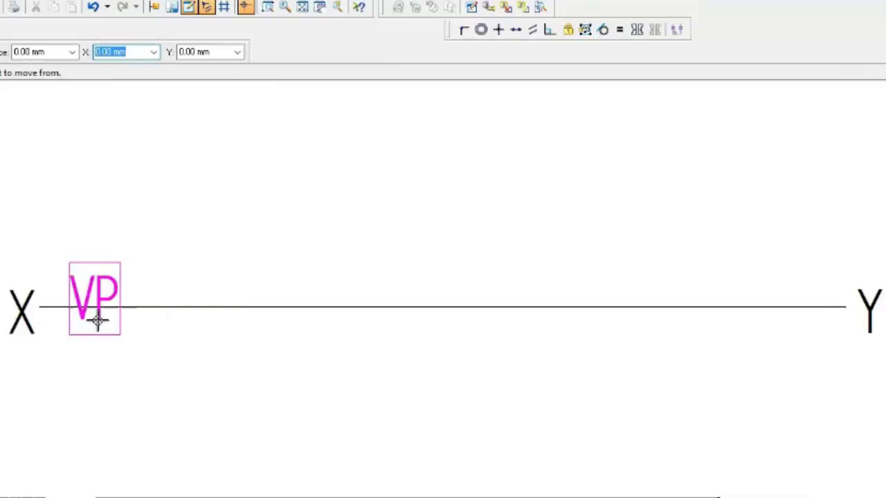
left_click(94, 316)
left_click(86, 299)
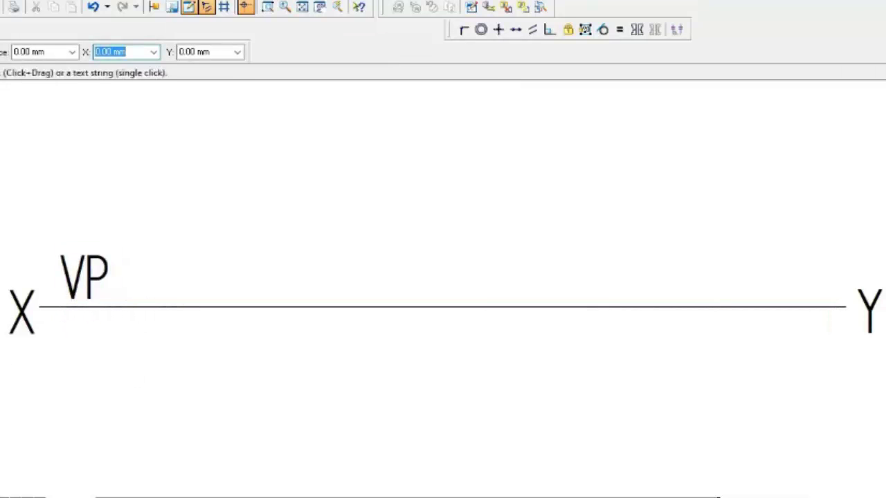
Add the label HP below VP and move it up to sit just under the reference line.
left_click(70, 338)
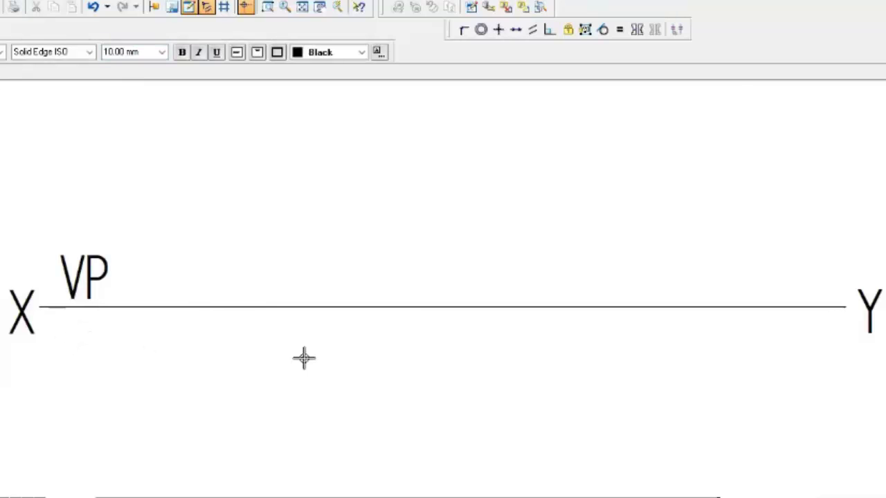
type("HP")
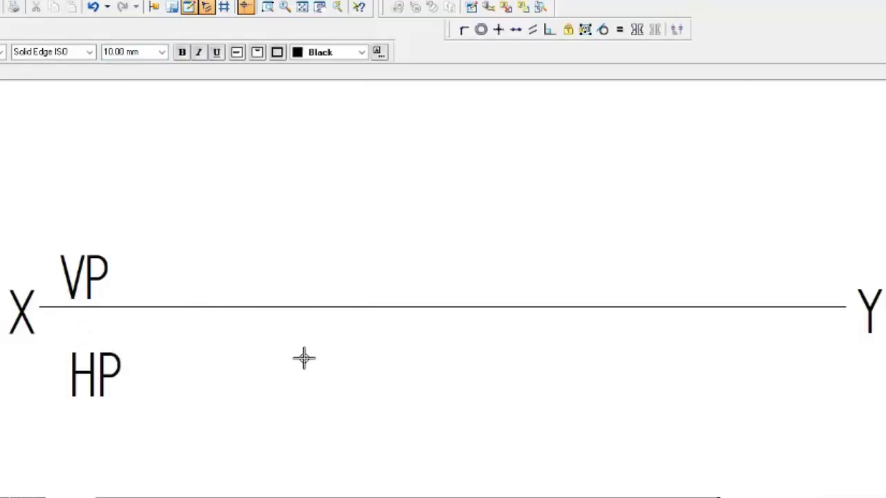
key("Escape")
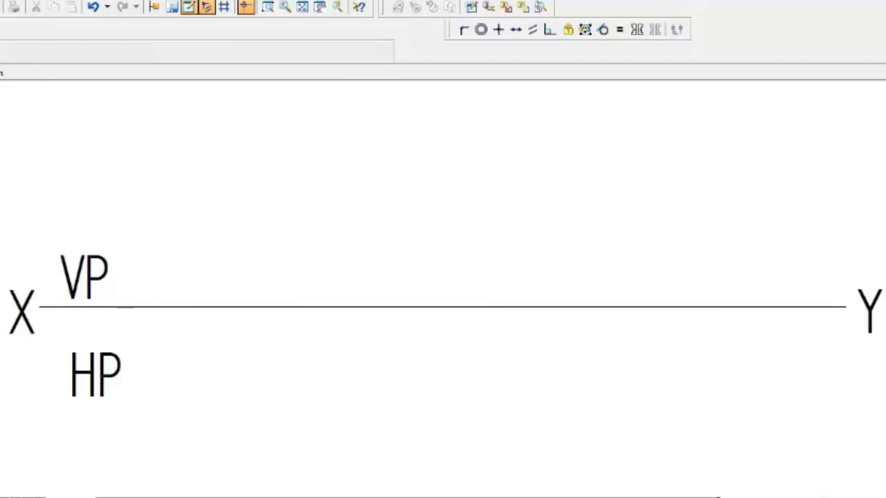
left_click(108, 411)
left_click(97, 389)
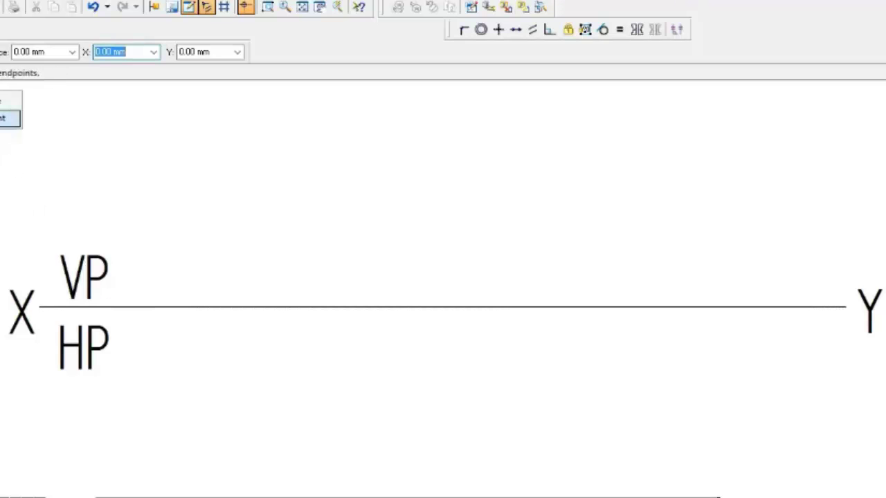
Place a point with 2.00 mm line width above the XY line, near its middle.
left_click(8, 118)
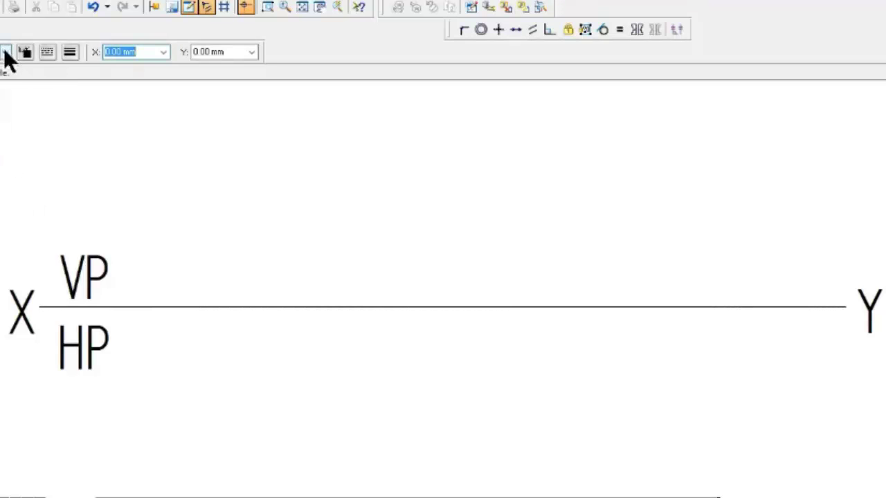
left_click(70, 52)
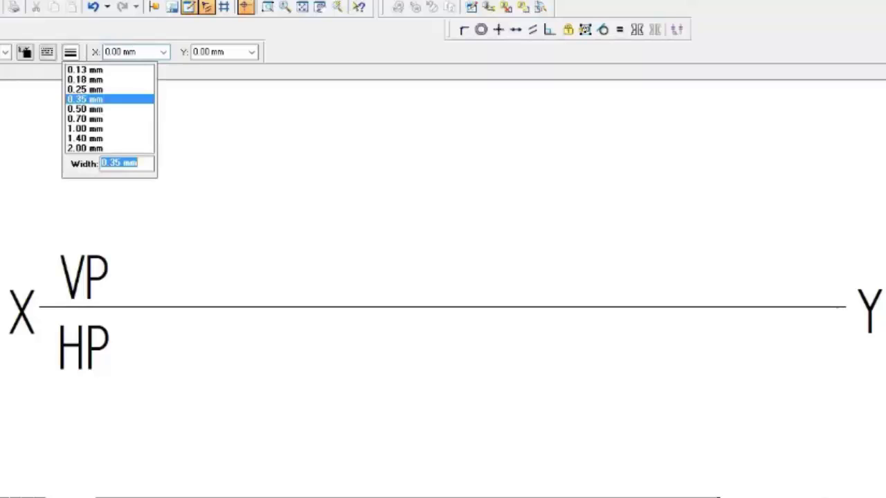
left_click(90, 147)
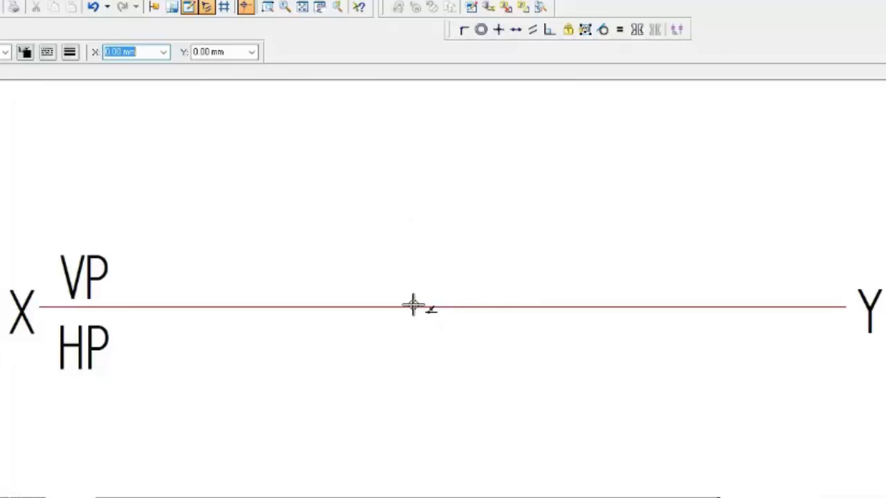
left_click(409, 222)
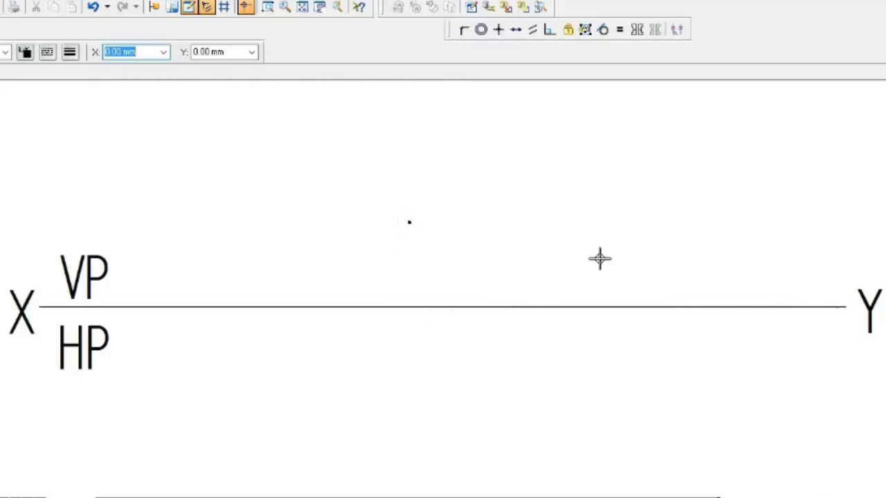
key("Return")
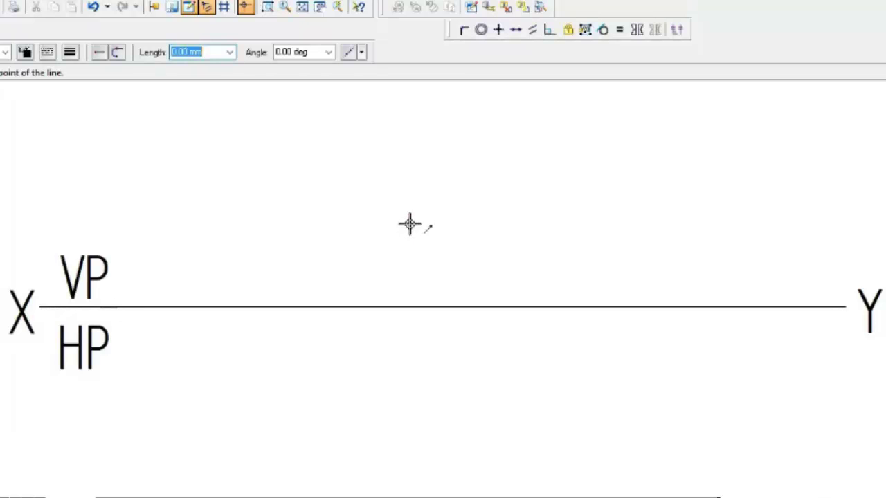
Draw a thin vertical projector line from the point down to the XY line.
left_click(410, 223)
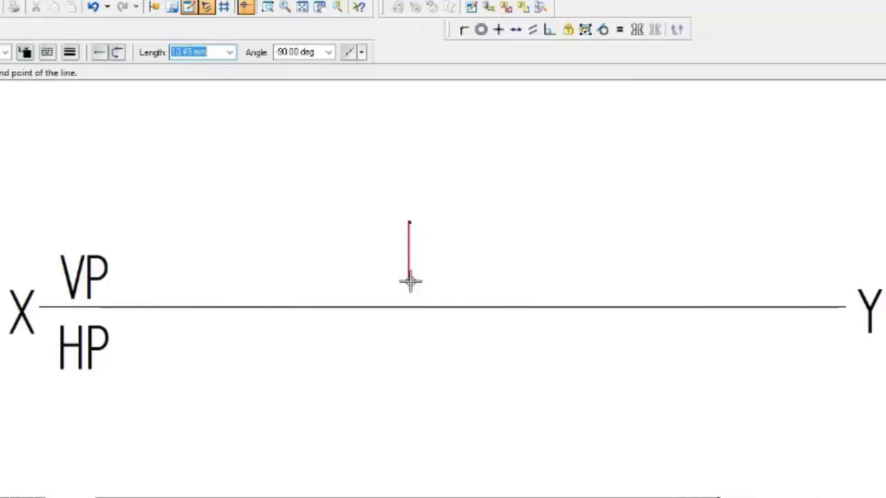
left_click(409, 307)
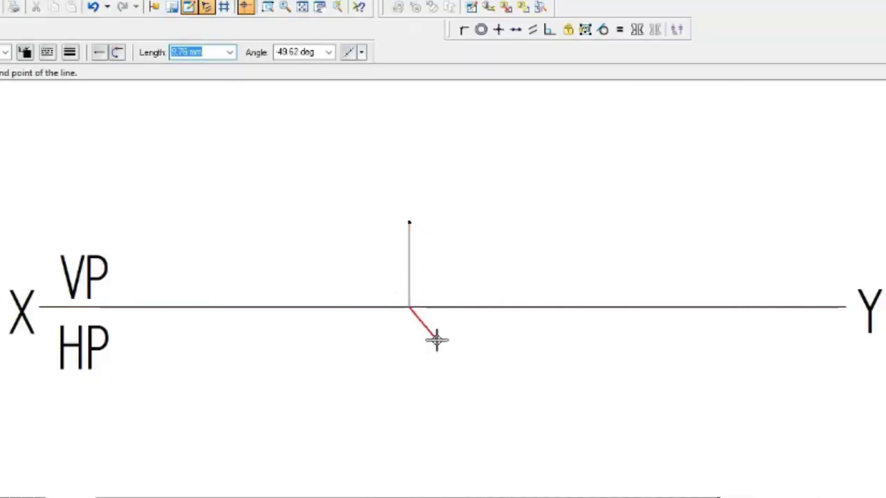
key("Escape")
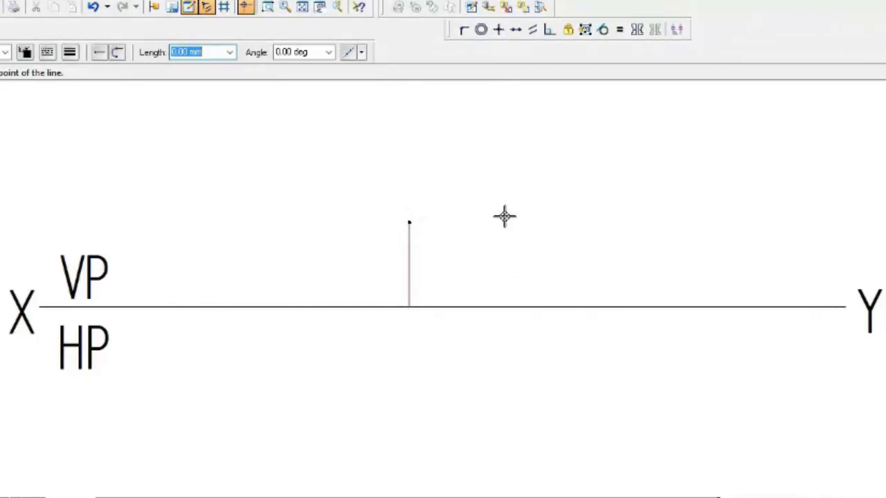
Label the point a' in 5 mm text just to its right.
key("Escape")
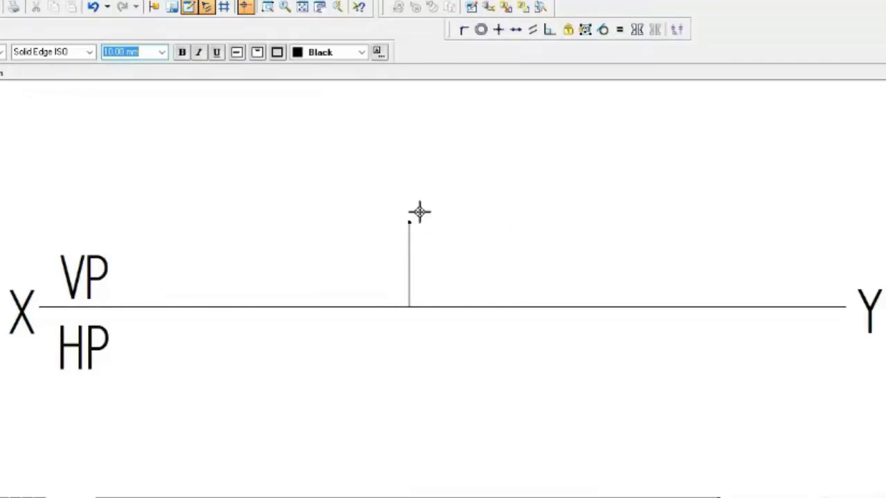
type("a")
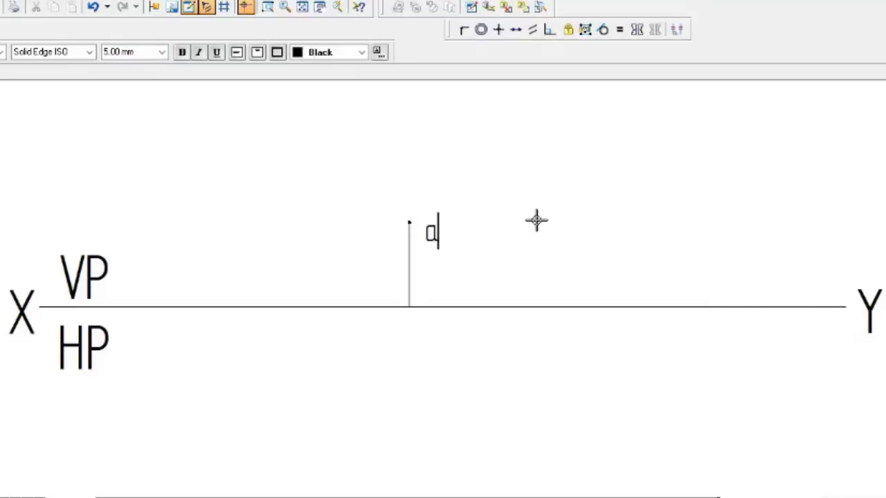
type("'")
Draw a short horizontal line to the left of point a', level with the point and leaving a small gap.
key("l")
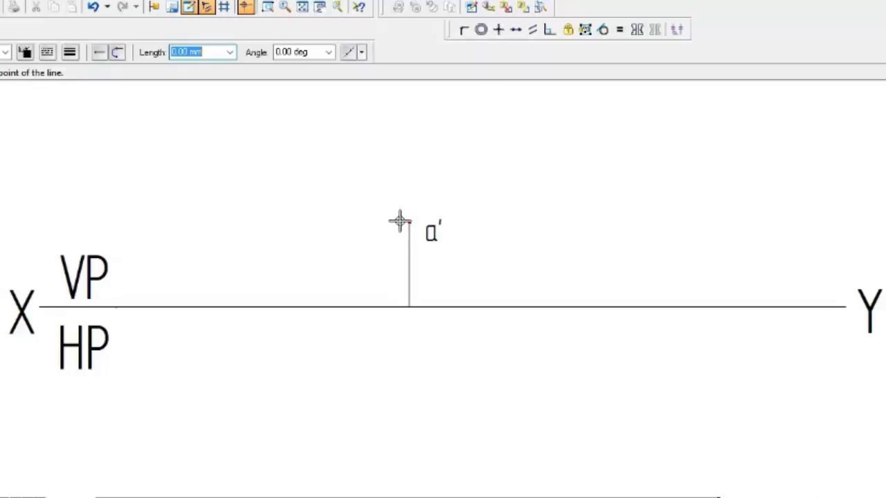
left_click(399, 222)
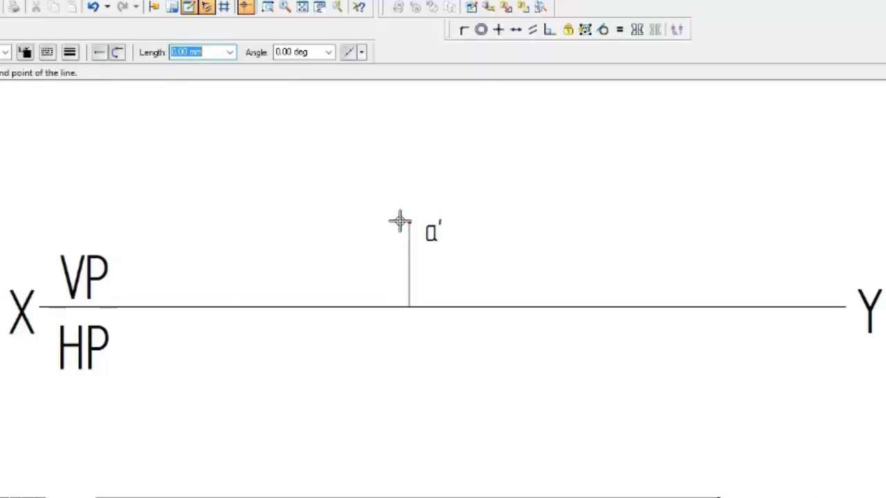
left_click(353, 222)
right_click(304, 186)
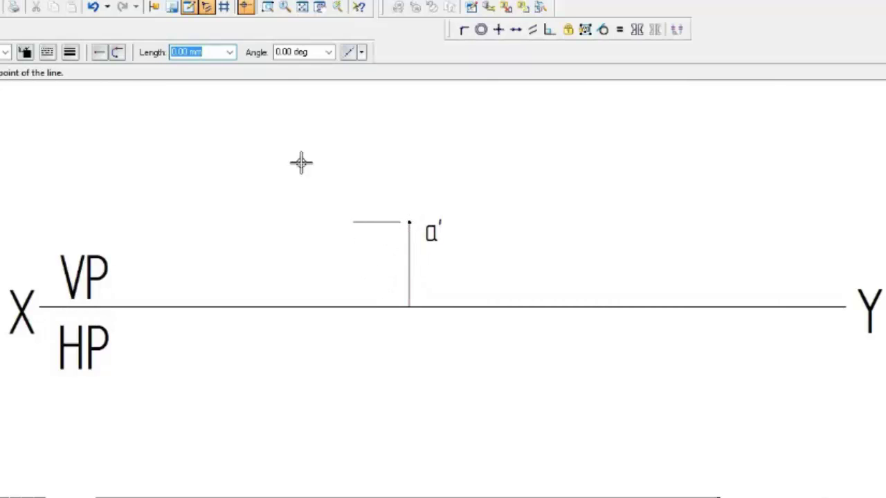
Draw a vertical line from the short horizontal line beside a' down to the XY line.
left_click(267, 7)
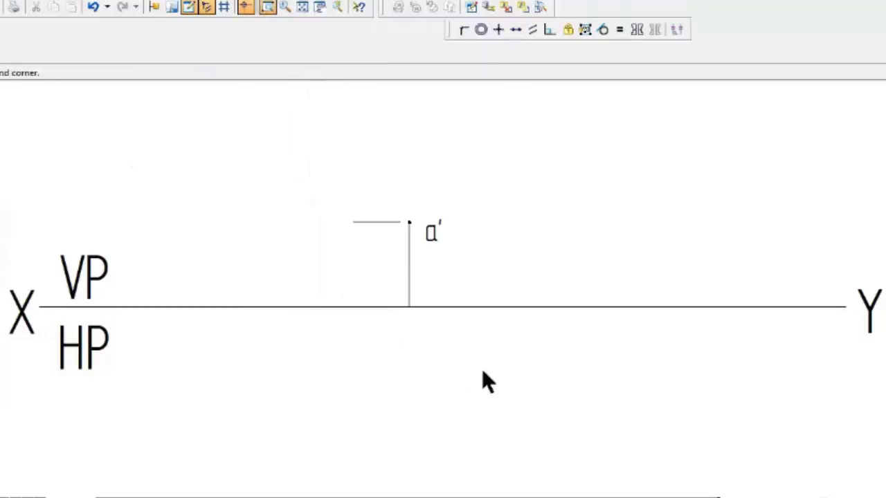
left_click(489, 386)
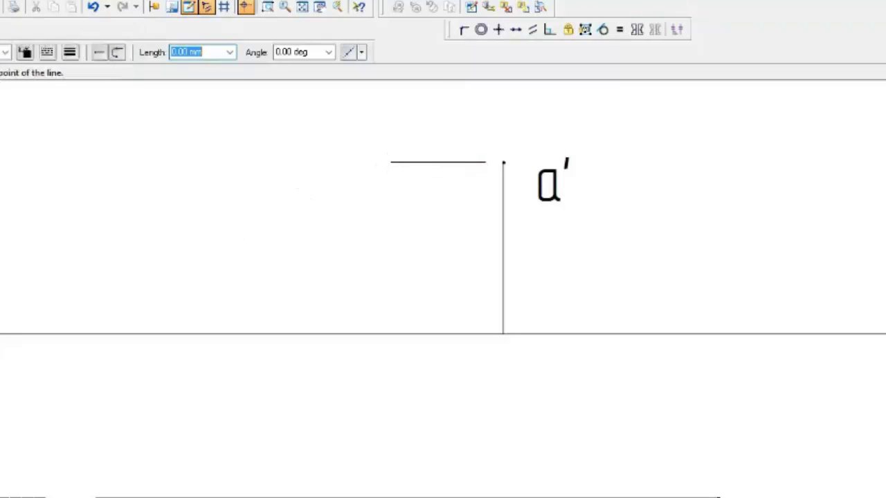
left_click(415, 162)
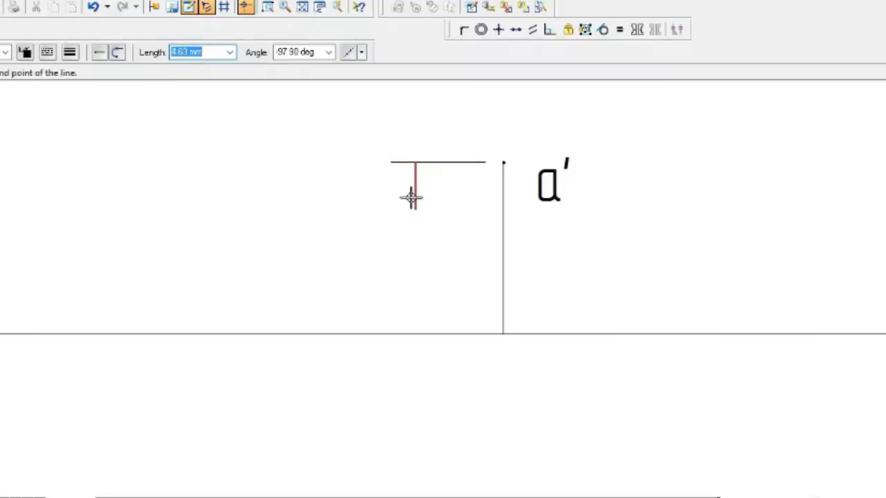
left_click(415, 335)
key("Escape")
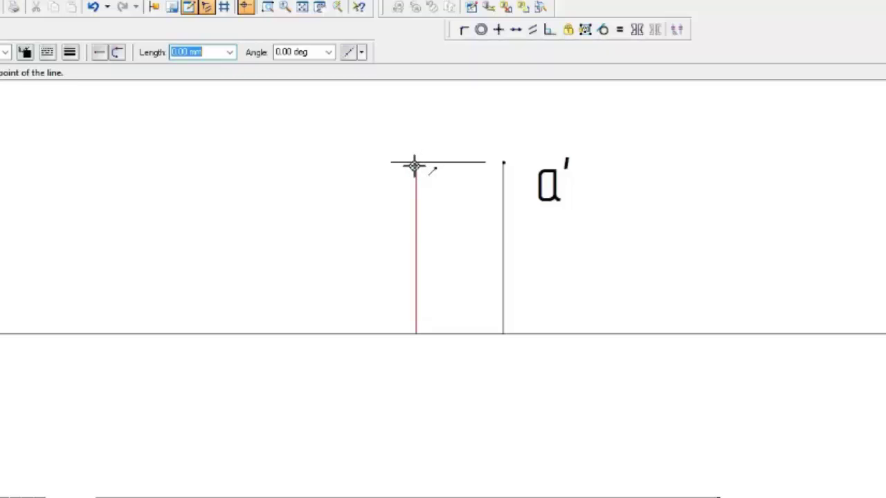
left_click(419, 333)
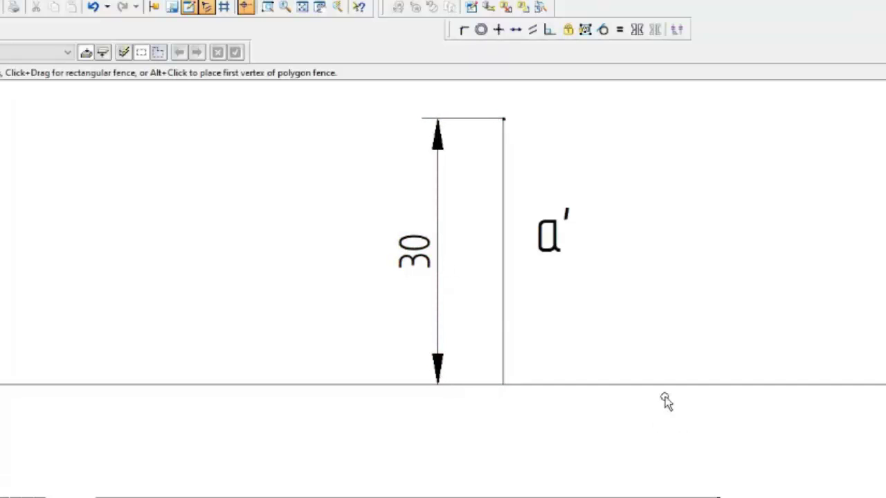
Place a point below the XY line directly under a' and join it to XY with a vertical projector about 26 mm long.
left_click(302, 7)
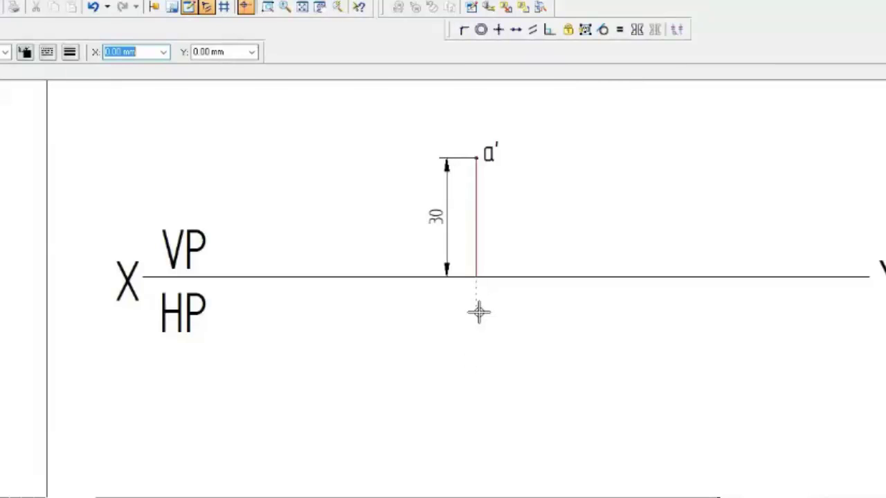
left_click(477, 378)
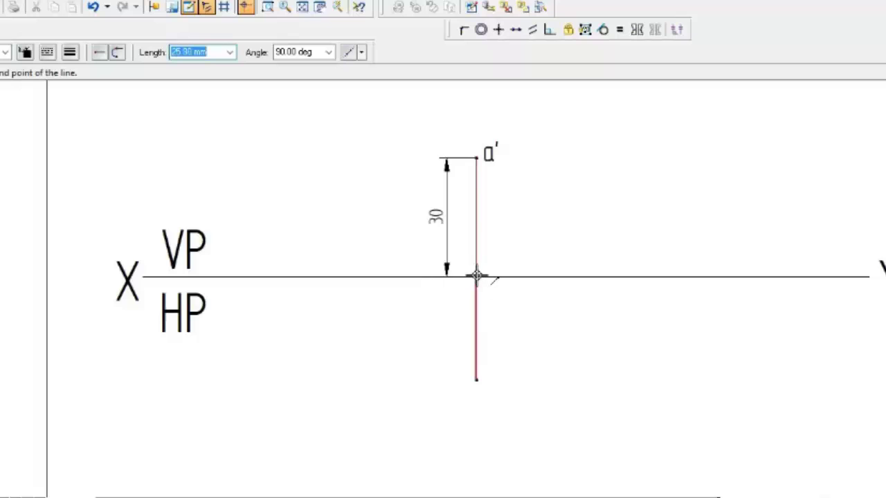
left_click(476, 276)
key("Escape")
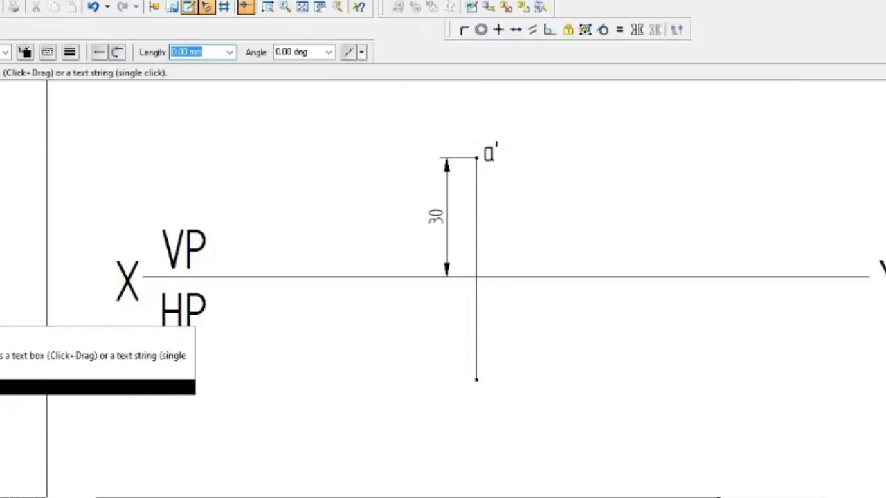
Label the point below the XY line a in 5 mm text just to its lower right.
key("F8")
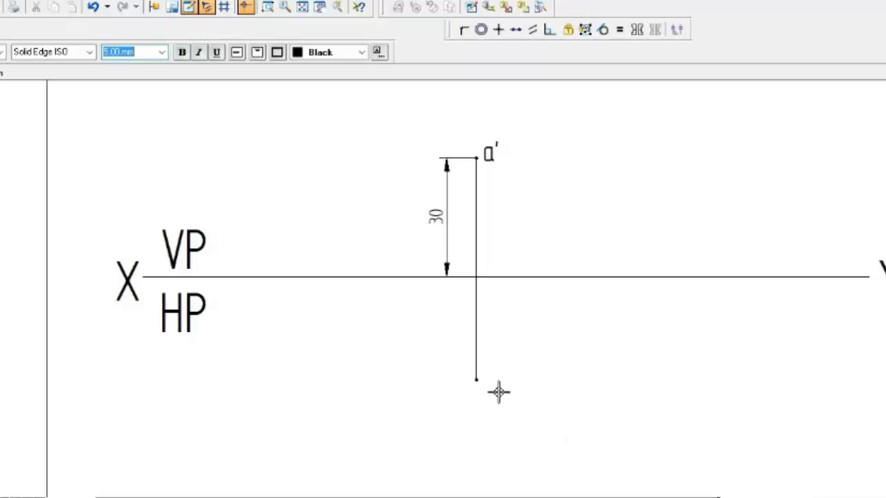
left_click(486, 385)
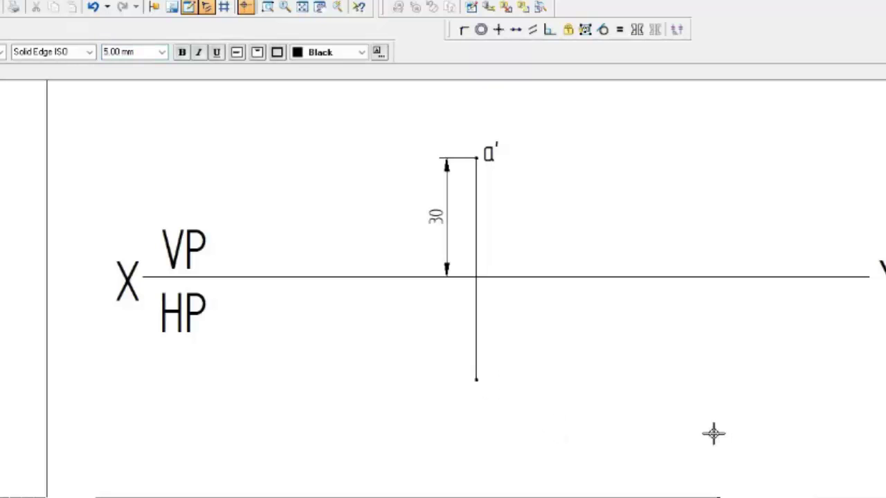
type("a")
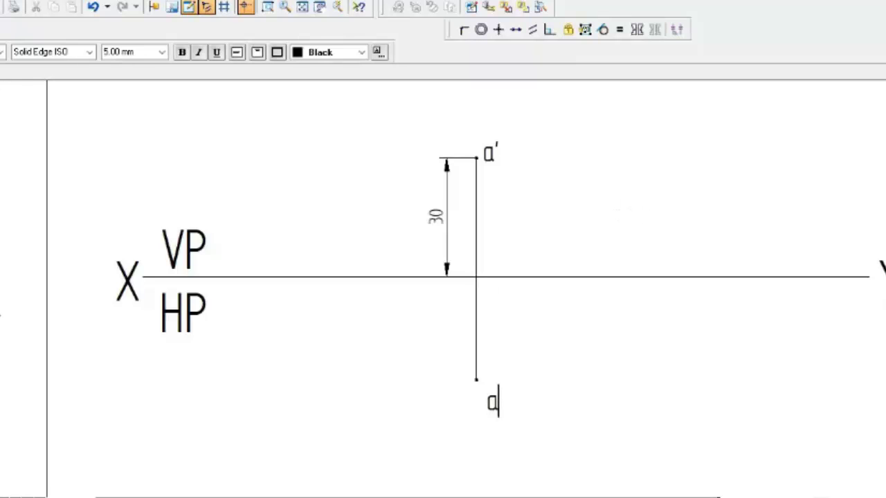
key("Escape")
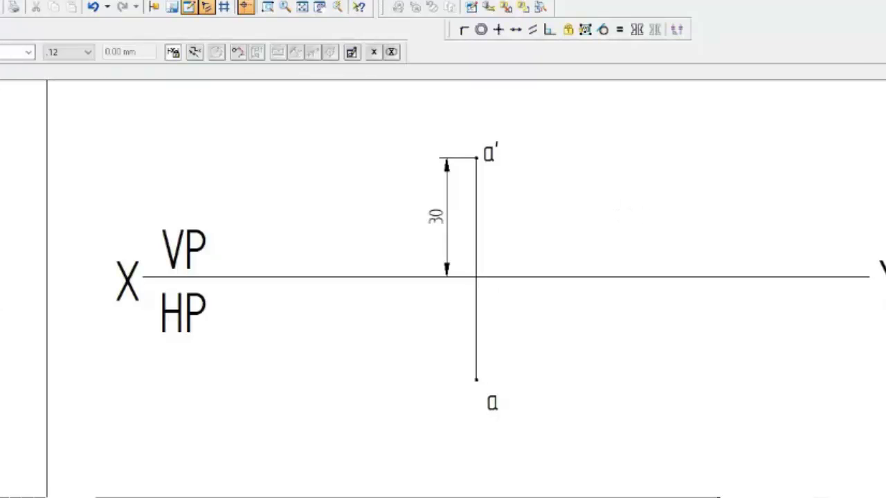
Dimension the lower projector to its left at 40 mm and move the label a down beside the projector's lower endpoint.
key("d")
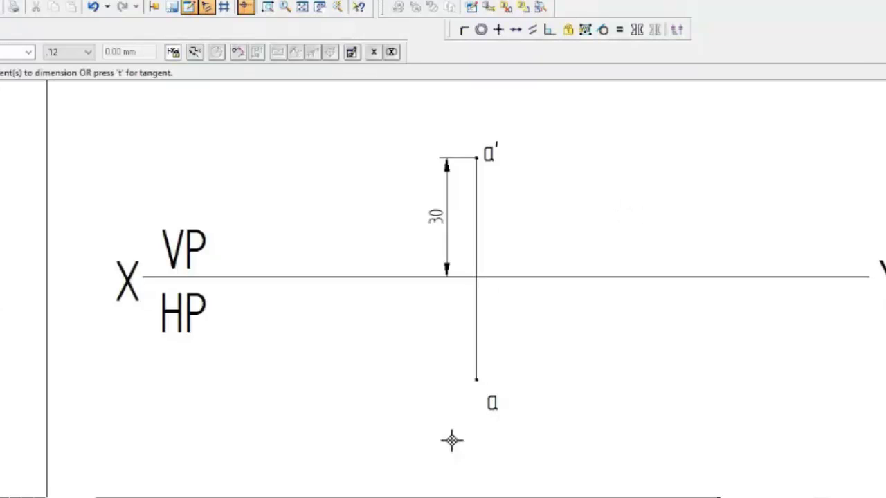
left_click(476, 333)
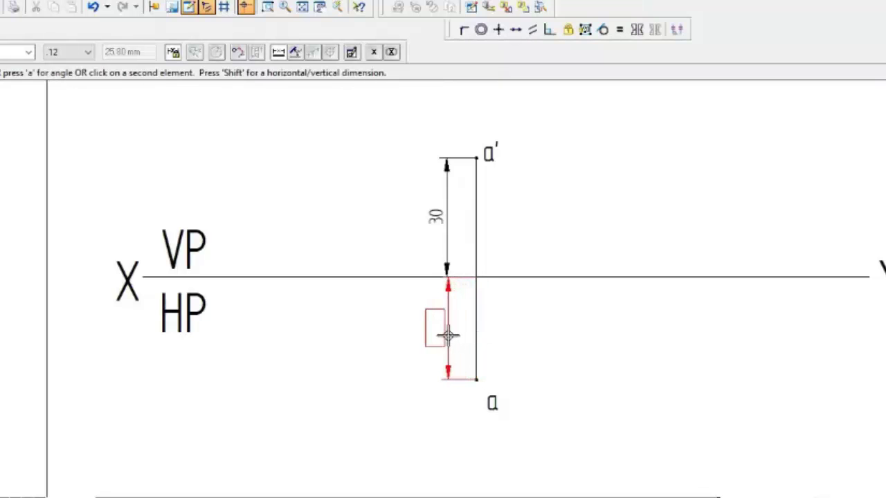
left_click(447, 335)
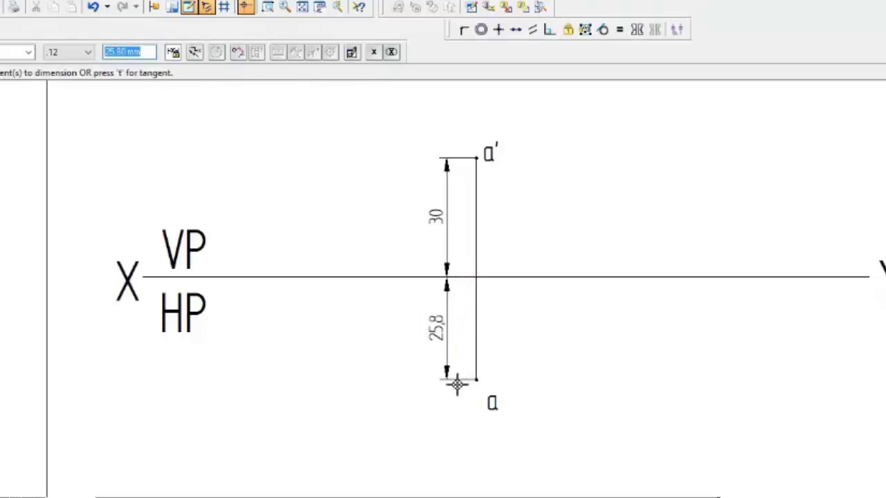
type("40")
key("Return")
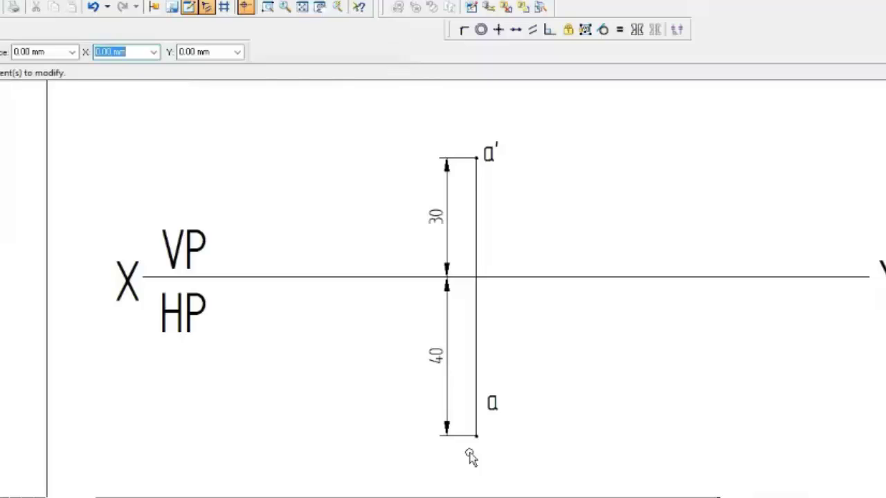
left_click(492, 404)
left_click(495, 465)
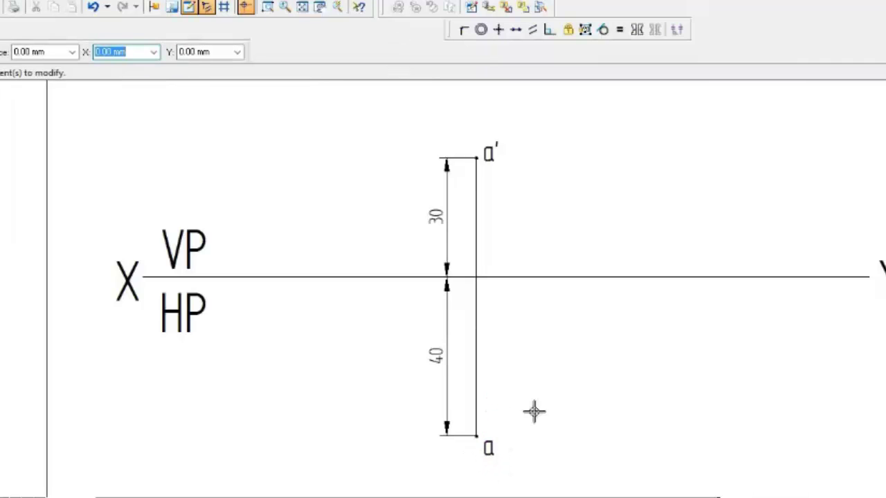